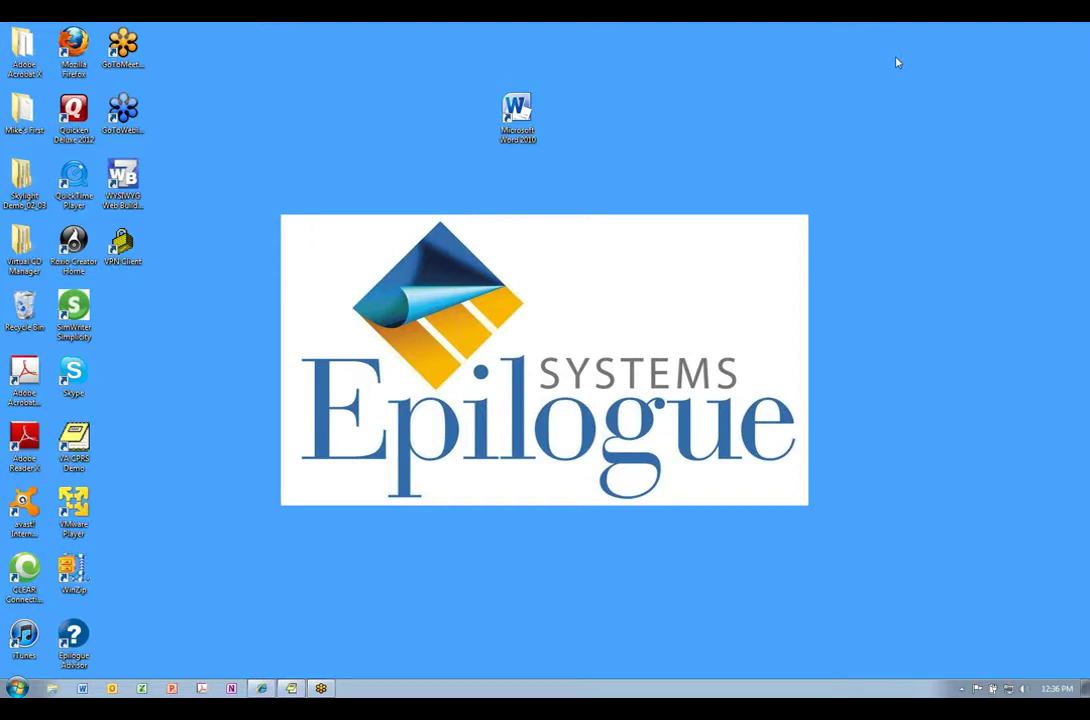
# - Open Microsoft Word 2010 and create a new Author project based on the BPP document type
pyautogui.click(519, 118)
pyautogui.doubleClick(519, 118)
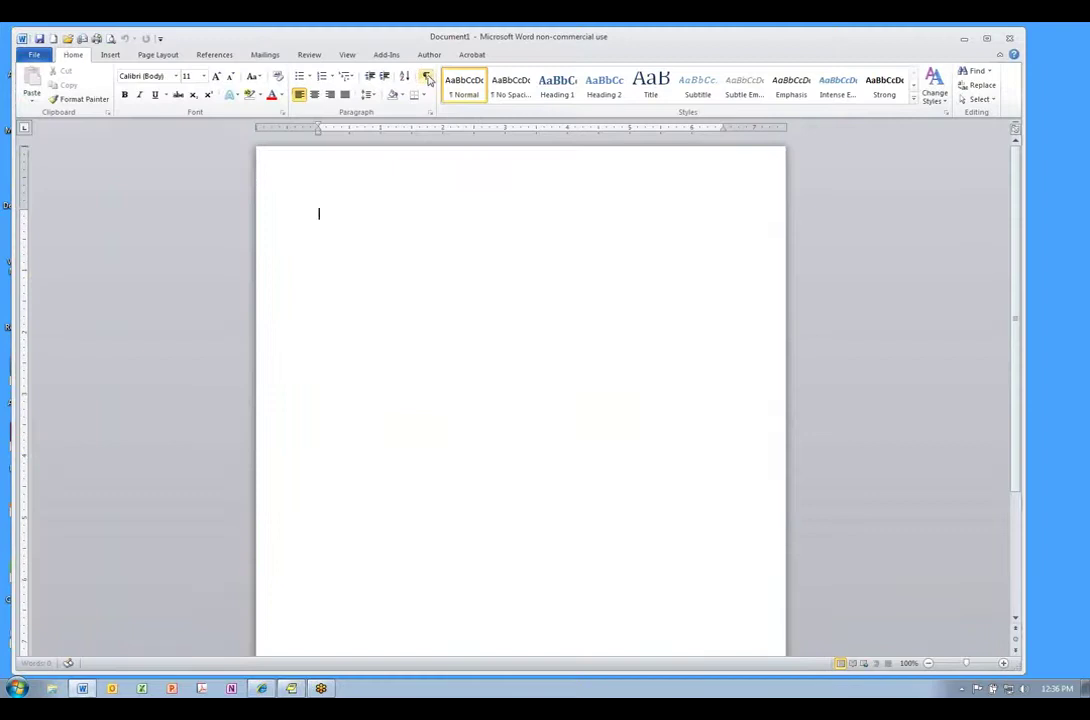
pyautogui.click(429, 56)
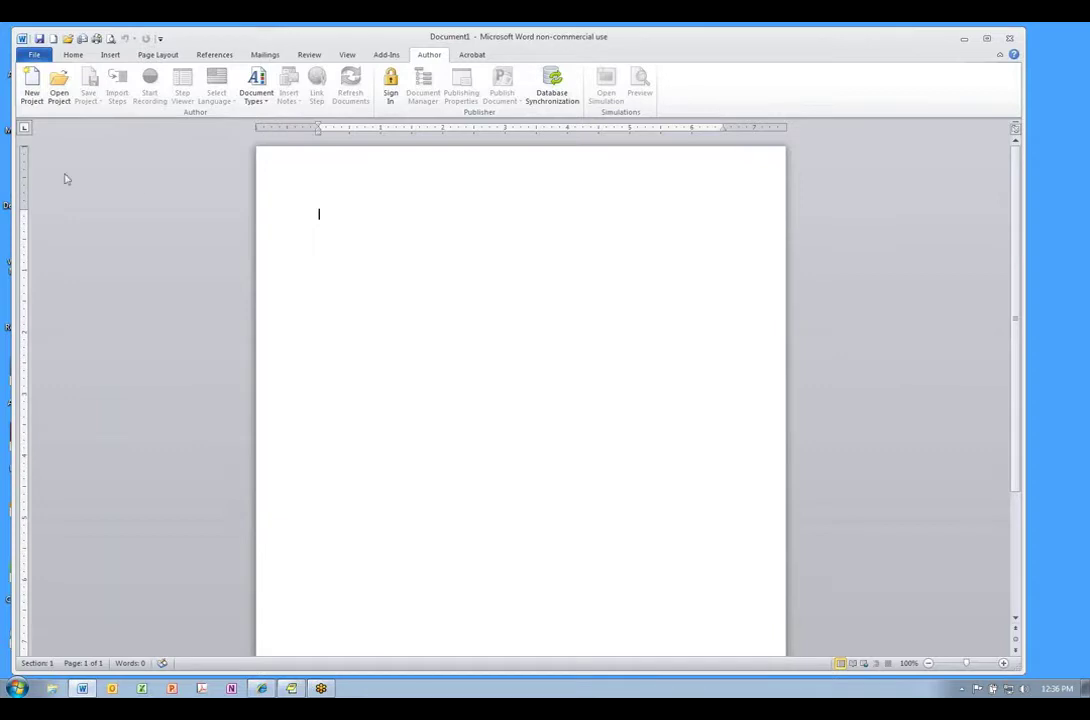
pyautogui.click(32, 92)
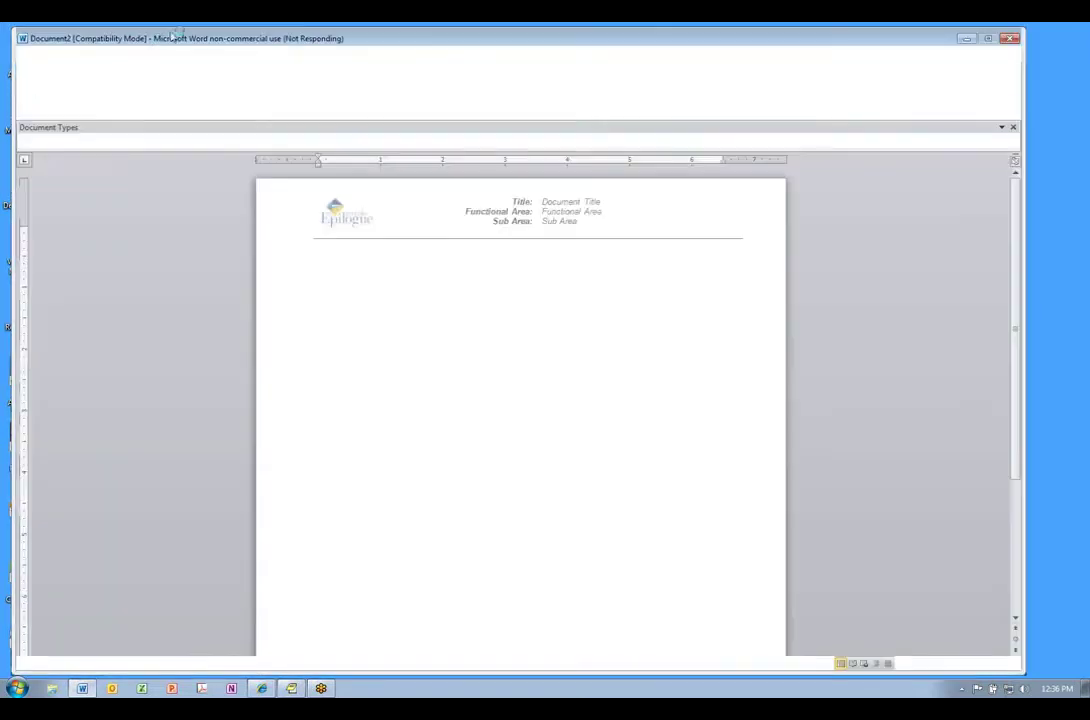
# - Start recording the procedure and bring up the Zoho CRM window, followed by the CPRS patient chart
pyautogui.click(428, 56)
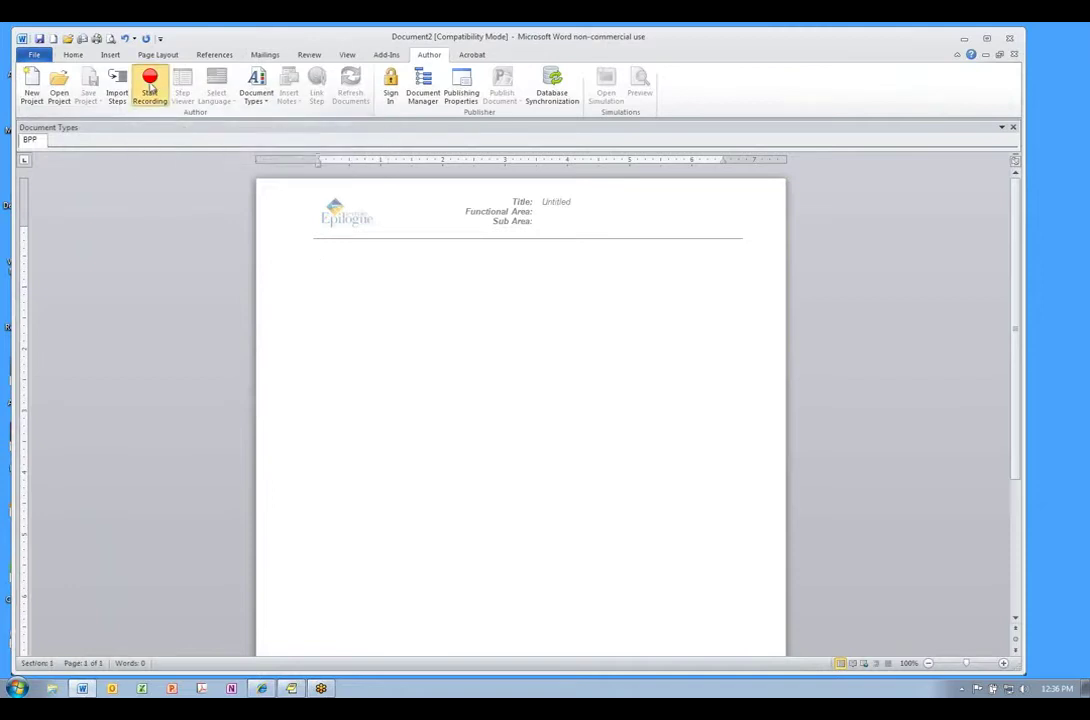
pyautogui.click(150, 88)
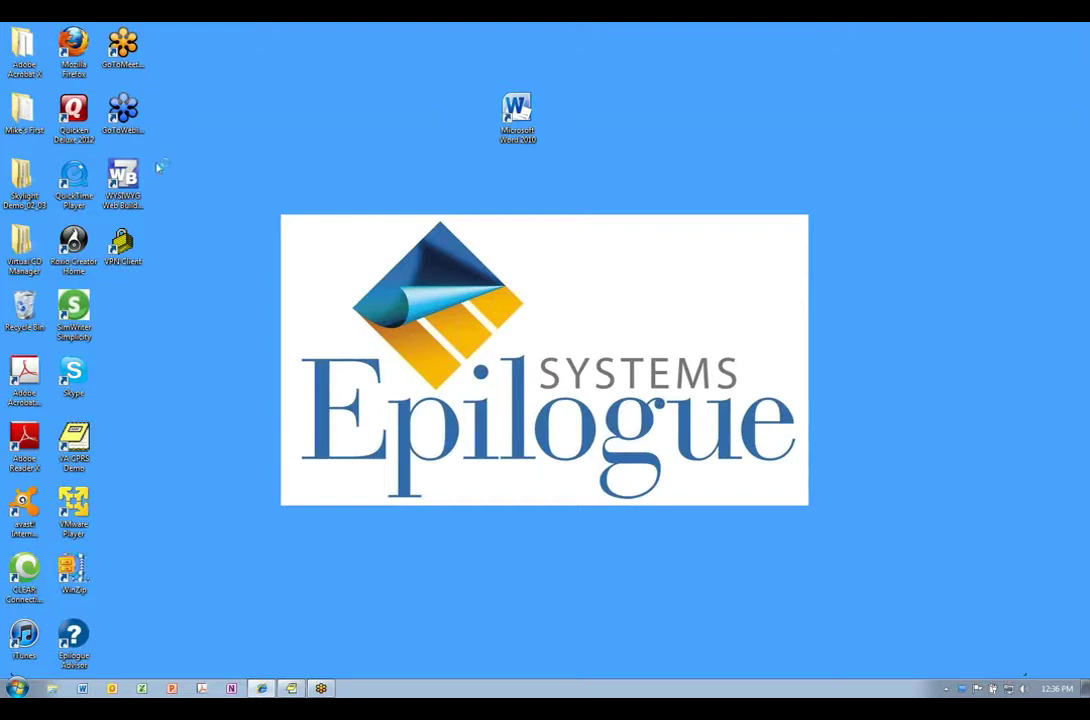
pyautogui.click(261, 689)
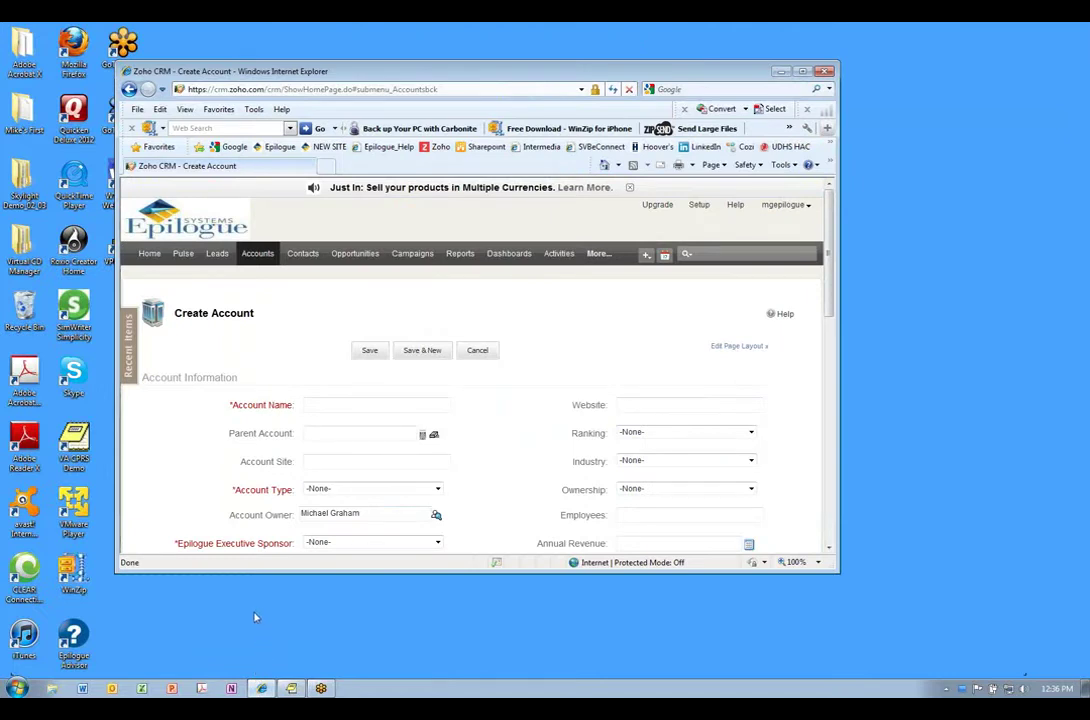
pyautogui.click(291, 688)
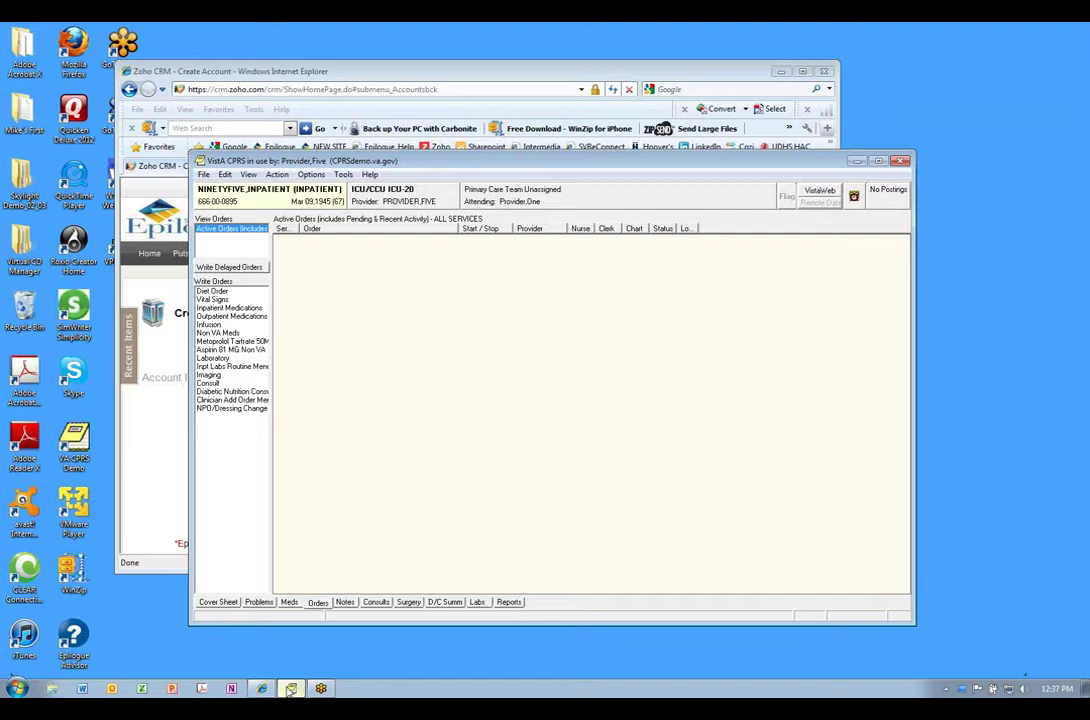
# - Start an infusion order for the patient and add the KCL potassium chloride injection solution to it
pyautogui.click(209, 325)
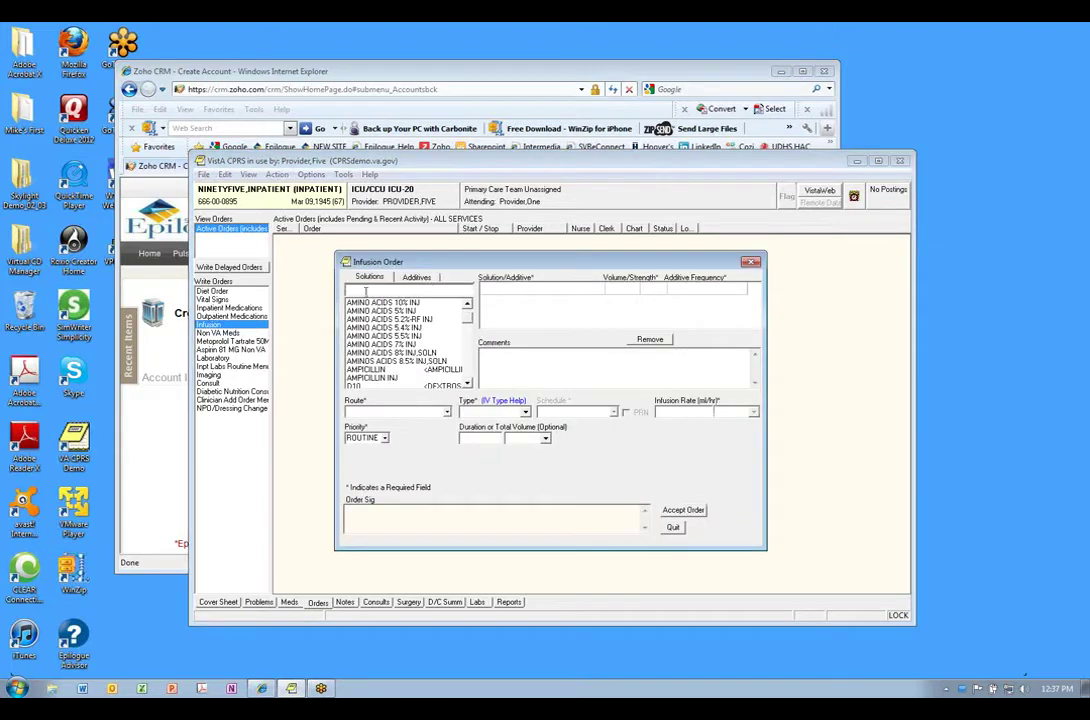
pyautogui.write('cl')
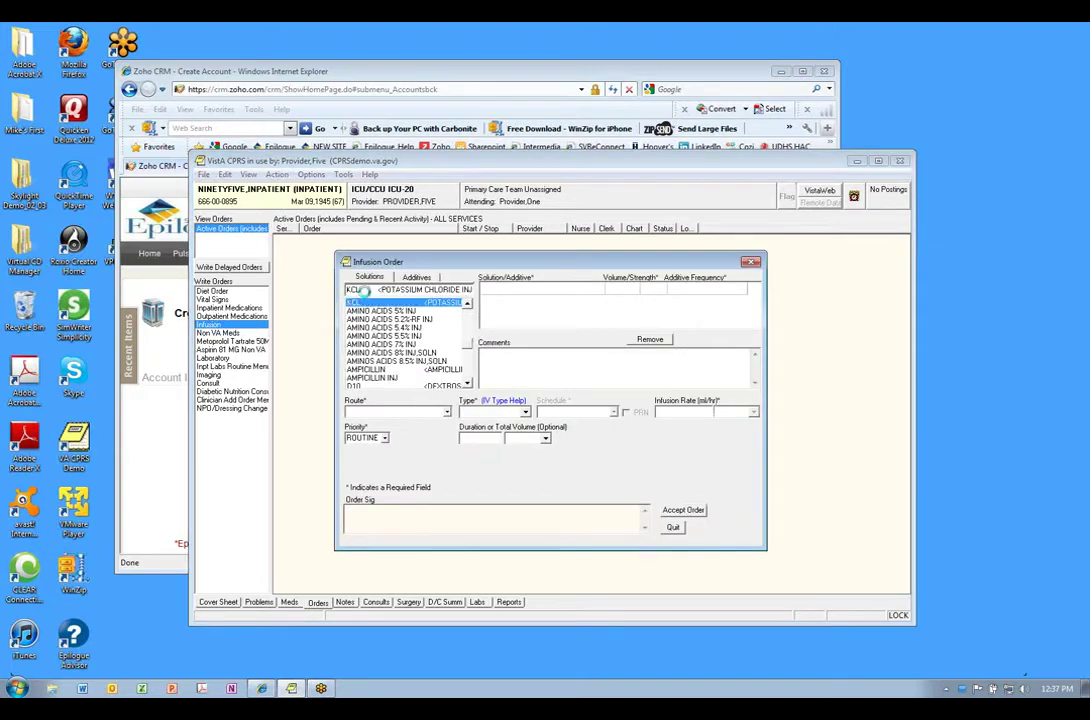
pyautogui.press('Return')
pyautogui.click(632, 288)
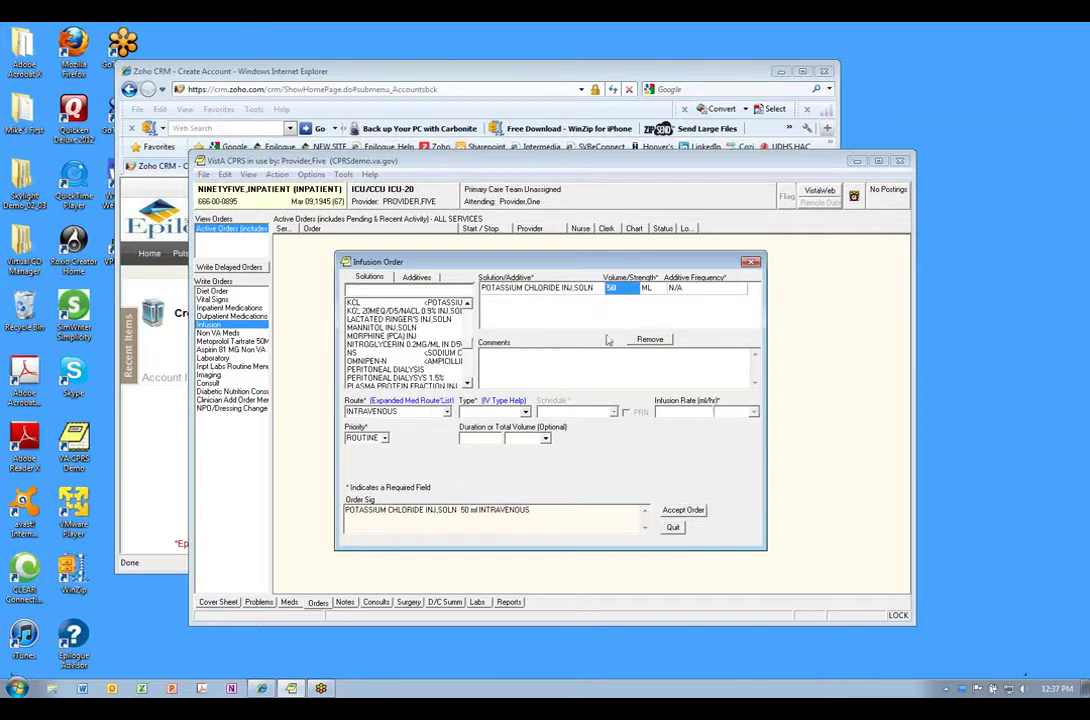
# - Add the comment "This is really easy" to the infusion order
pyautogui.click(507, 360)
pyautogui.write('This')
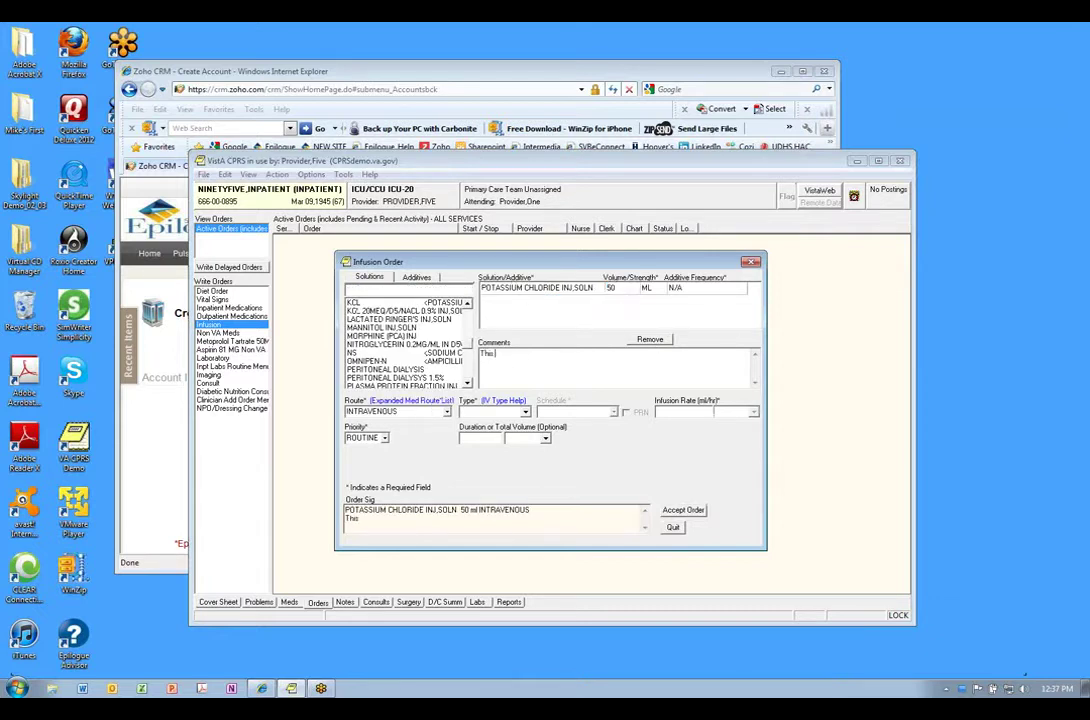
pyautogui.write(' is really easy')
# - Set the infusion order's route to INTRAMUSCULAR, its type to Intermittent and its schedule to 5XD
pyautogui.click(446, 411)
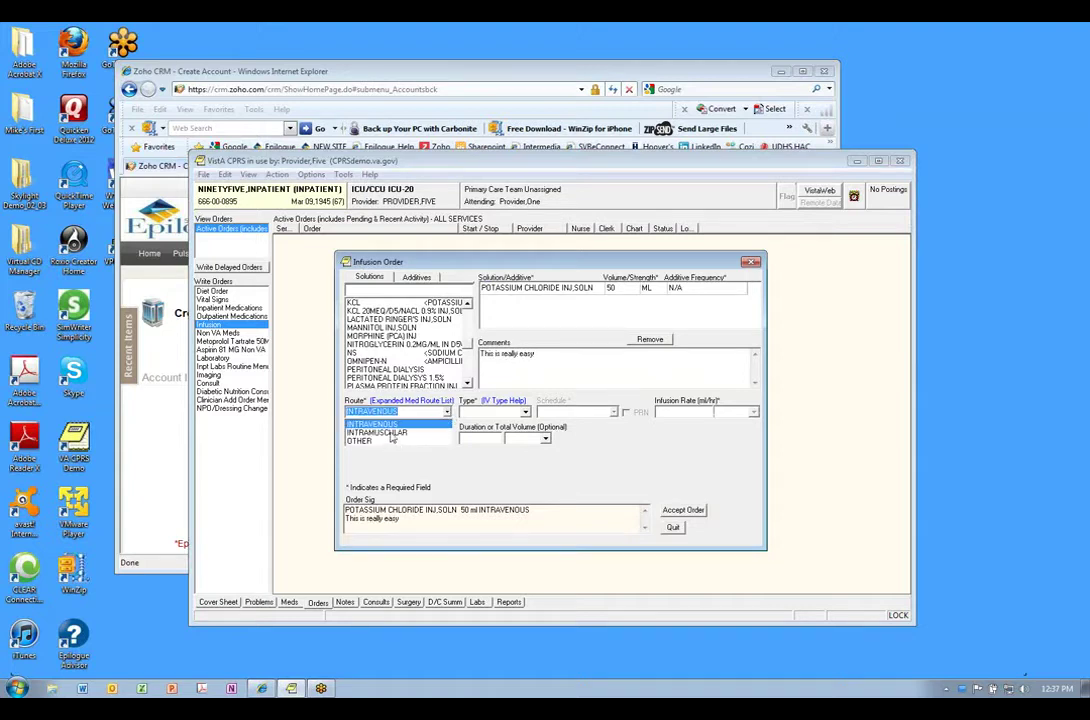
pyautogui.click(437, 432)
pyautogui.click(504, 436)
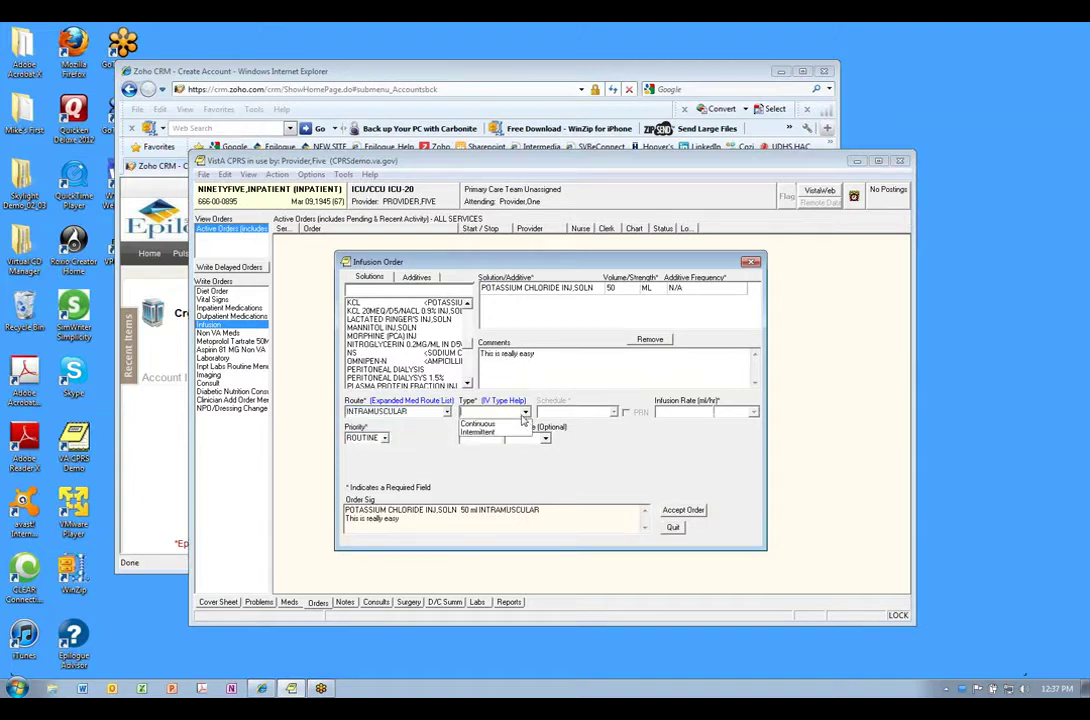
pyautogui.click(525, 411)
pyautogui.click(495, 436)
pyautogui.click(613, 411)
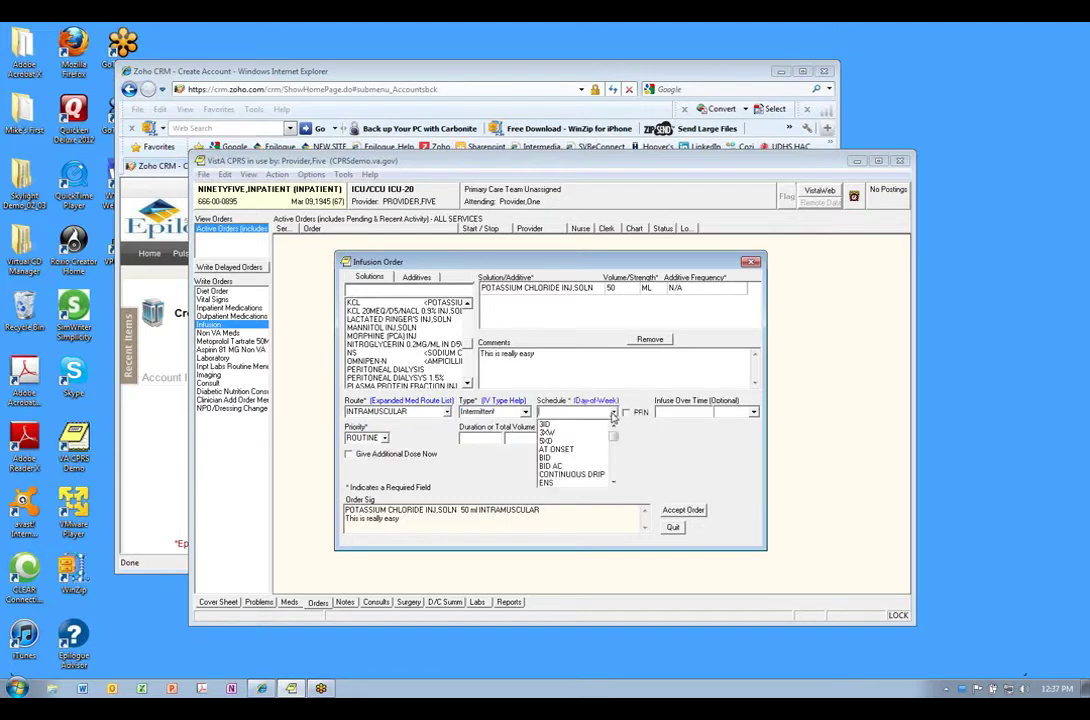
pyautogui.click(556, 441)
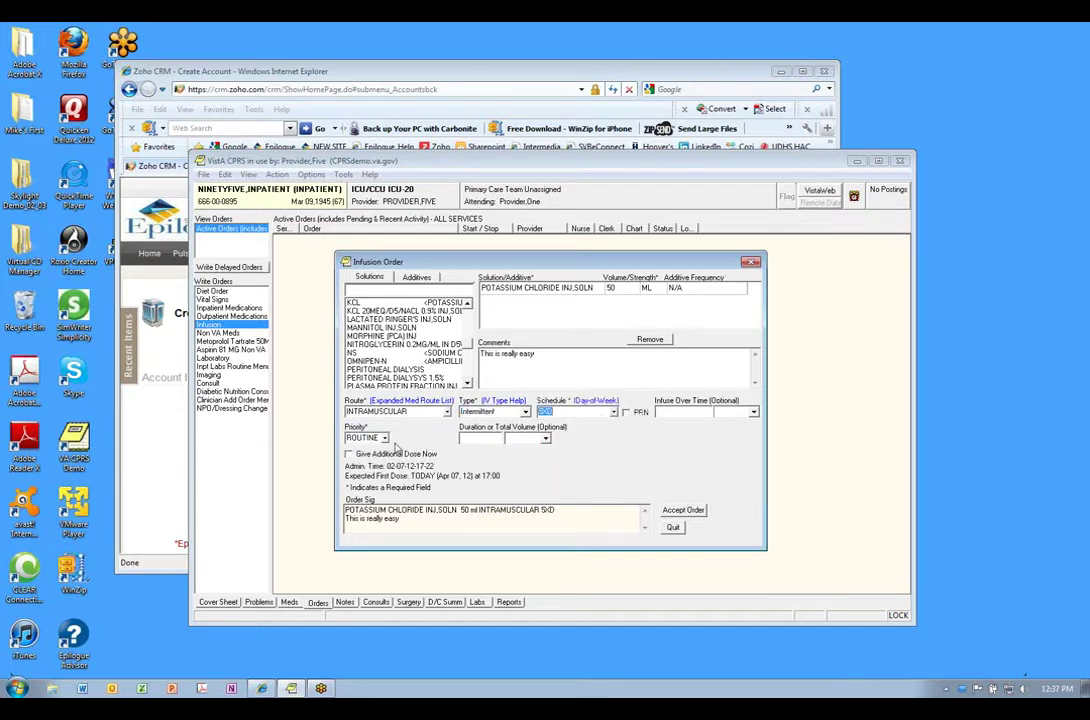
# - Set the infusion order's priority to STAT and its duration to 3 days
pyautogui.click(383, 438)
pyautogui.click(360, 456)
pyautogui.click(491, 437)
pyautogui.write('3')
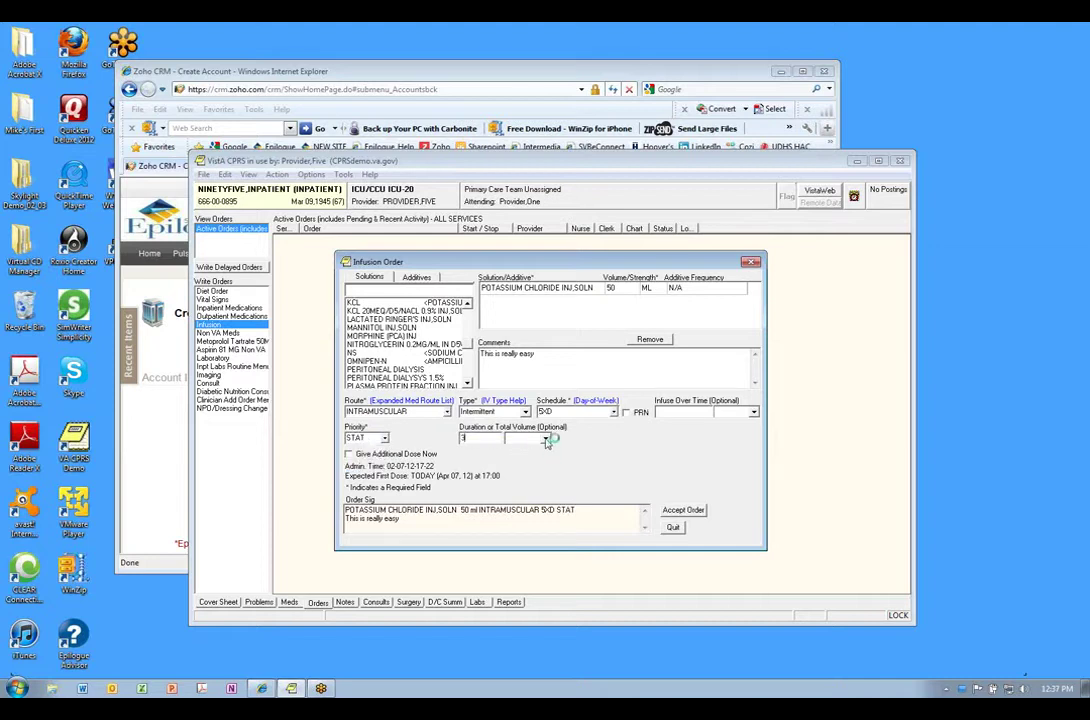
pyautogui.click(545, 438)
pyautogui.click(516, 467)
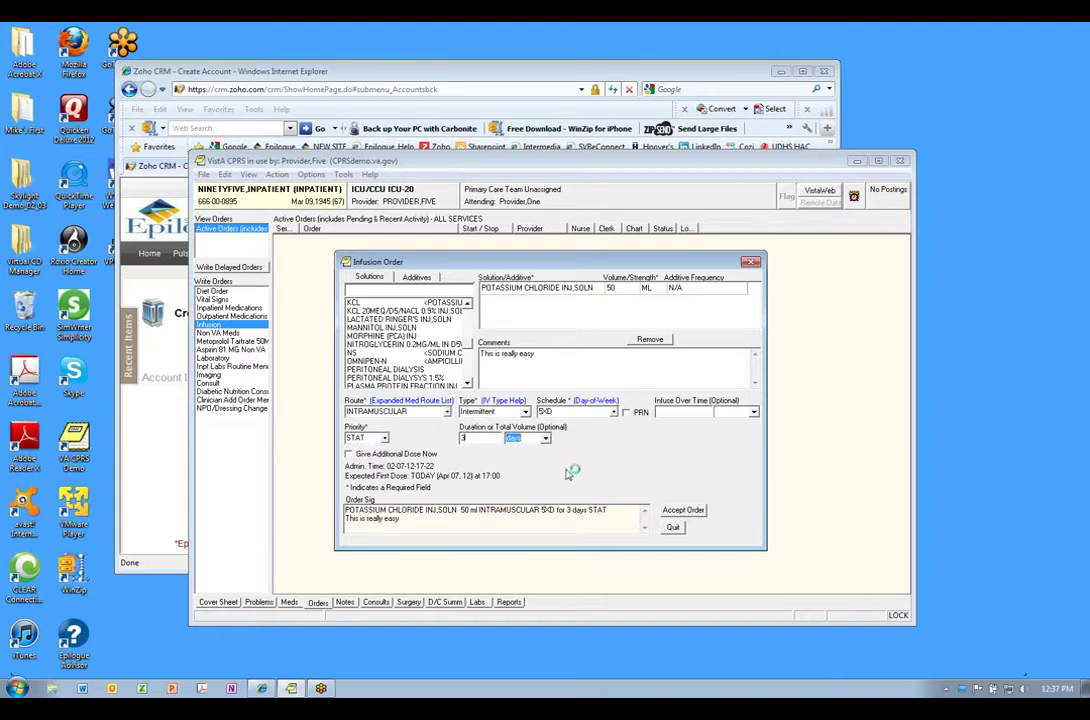
# - Quit the infusion order without accepting it and minimize the CPRS window
pyautogui.click(676, 528)
pyautogui.click(668, 410)
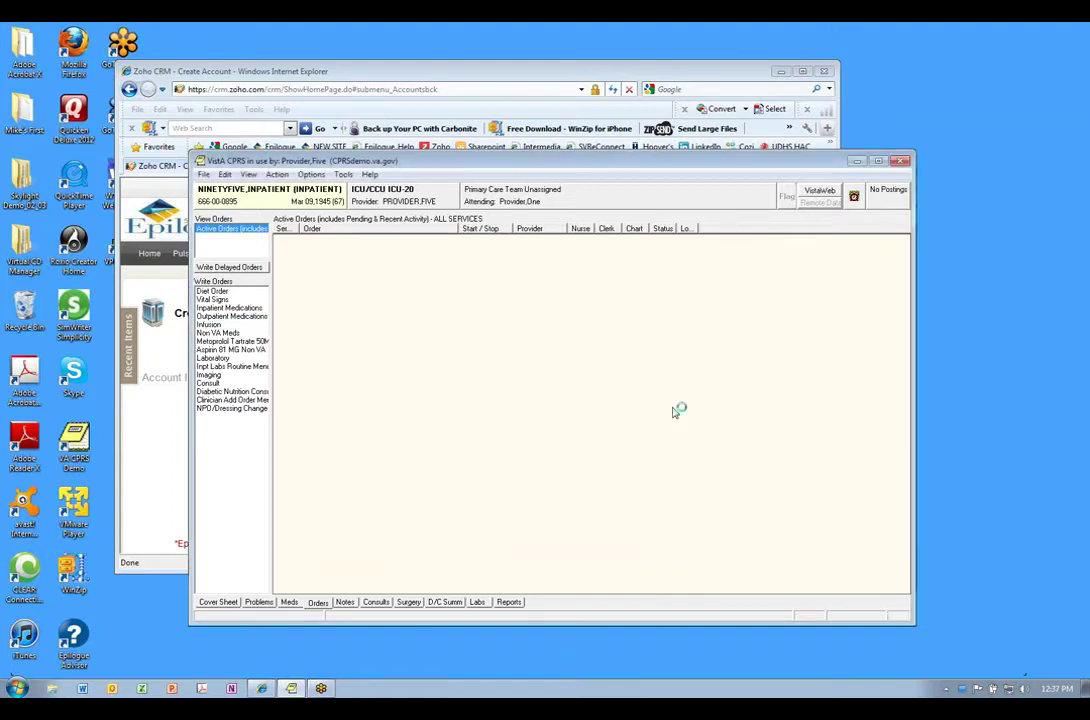
pyautogui.click(901, 160)
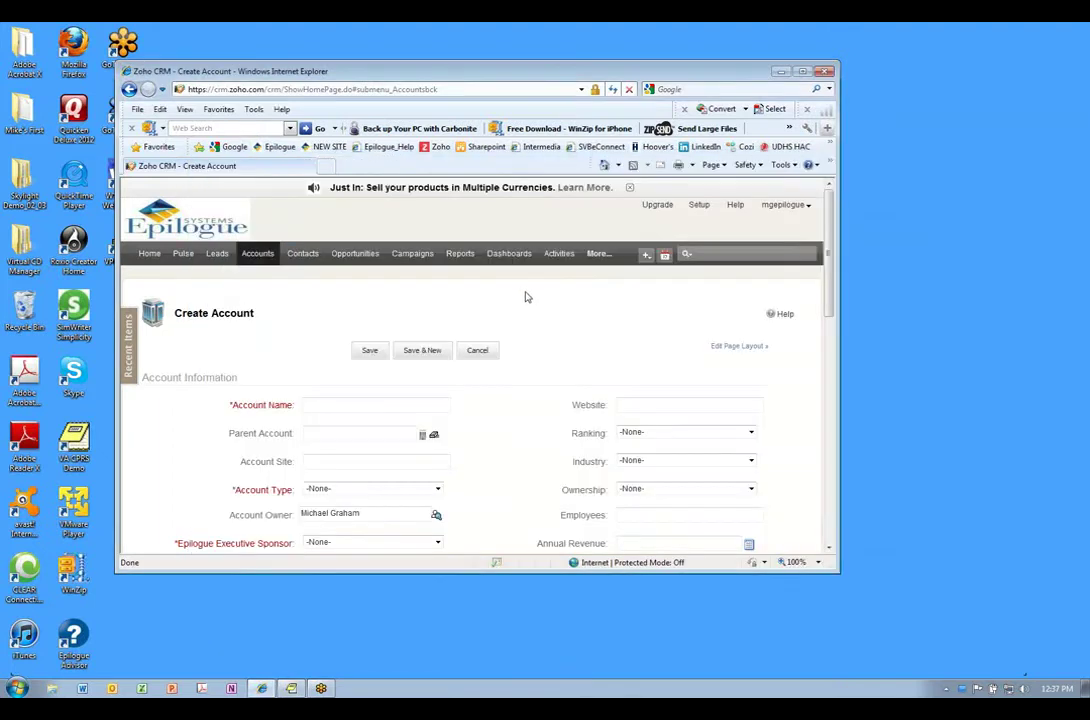
# - Enter Demo Company as the new Zoho CRM account's name and choose an Epilogue executive sponsor
pyautogui.scroll(-3, 529, 302)
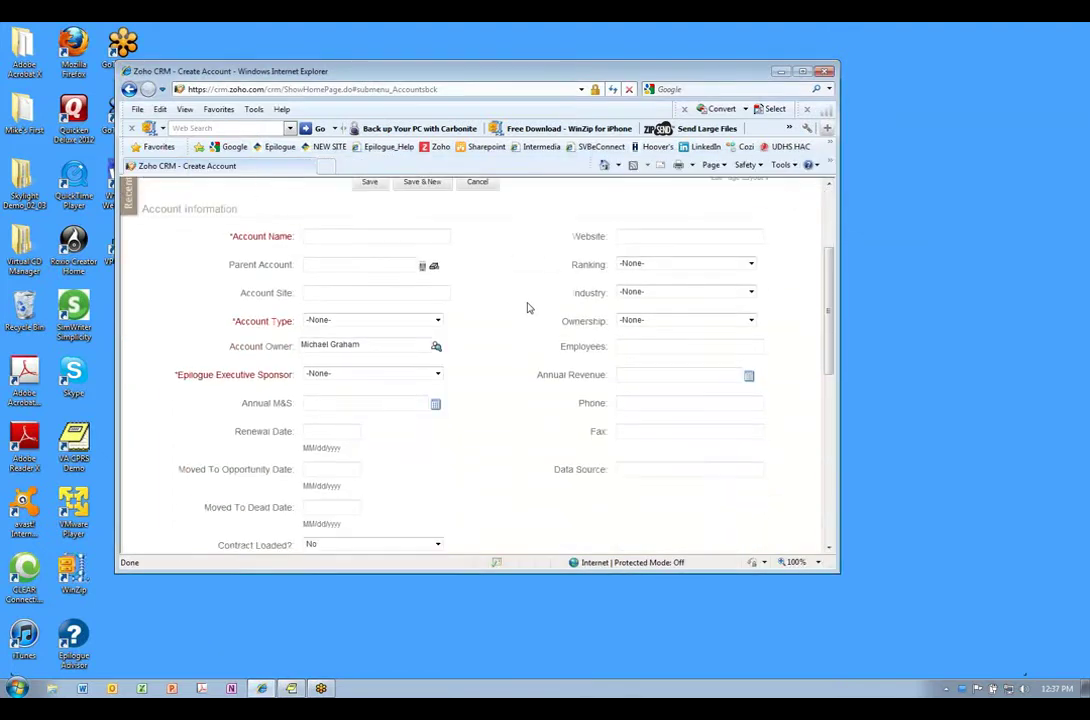
pyautogui.click(336, 241)
pyautogui.write('Demo Company')
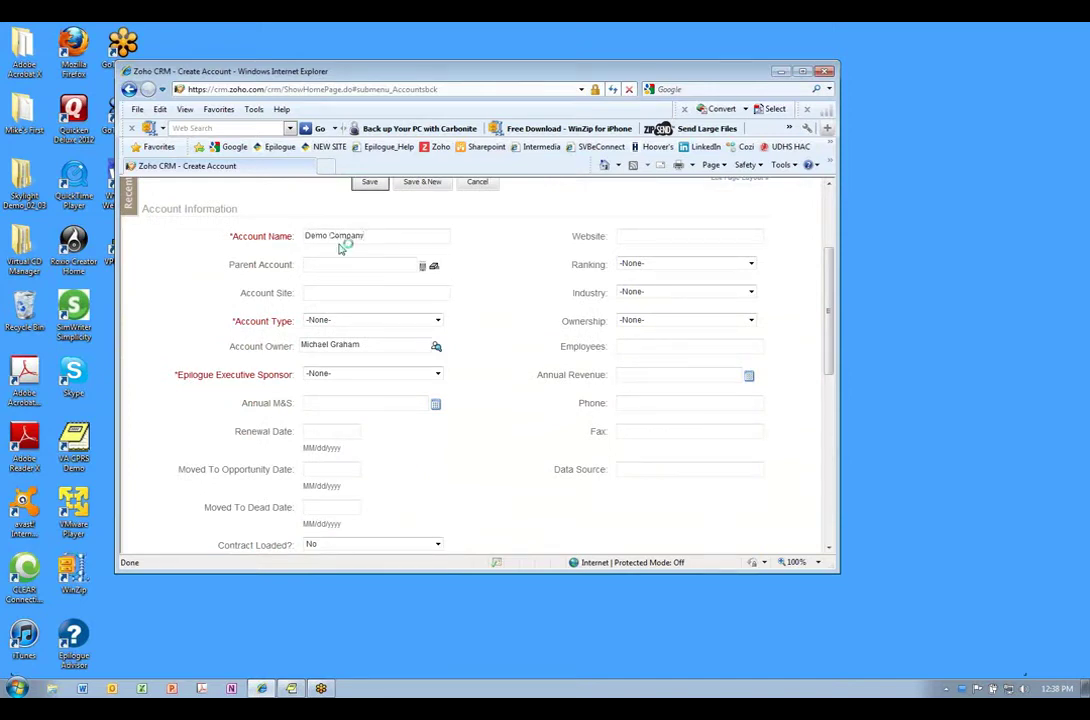
pyautogui.click(436, 376)
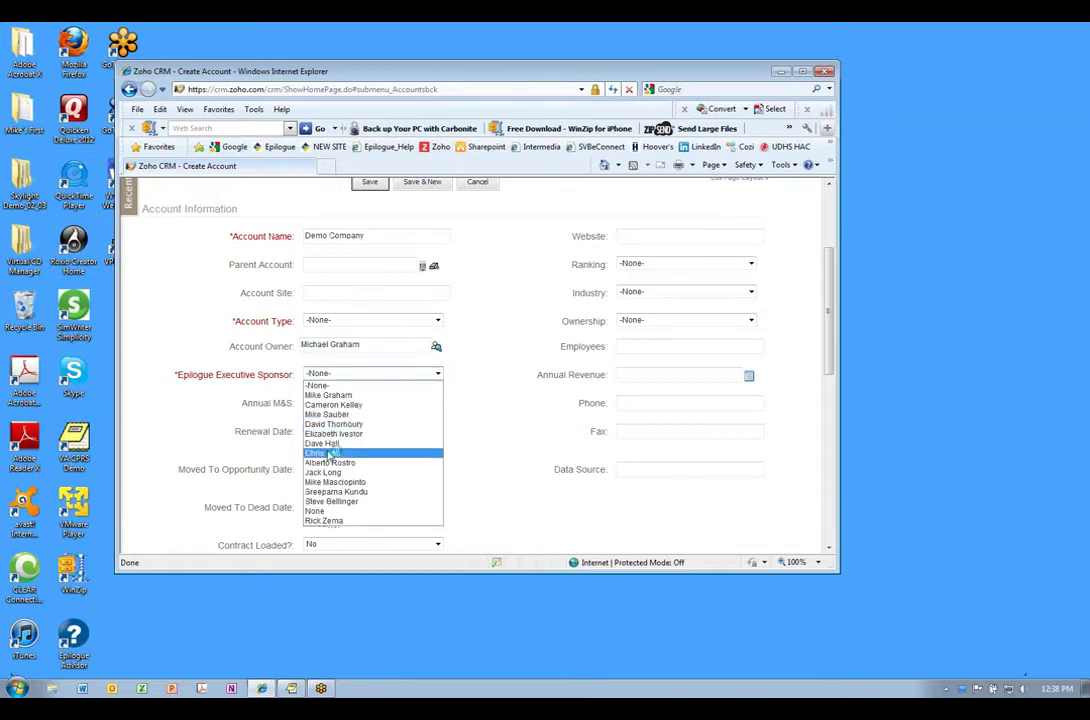
pyautogui.click(430, 497)
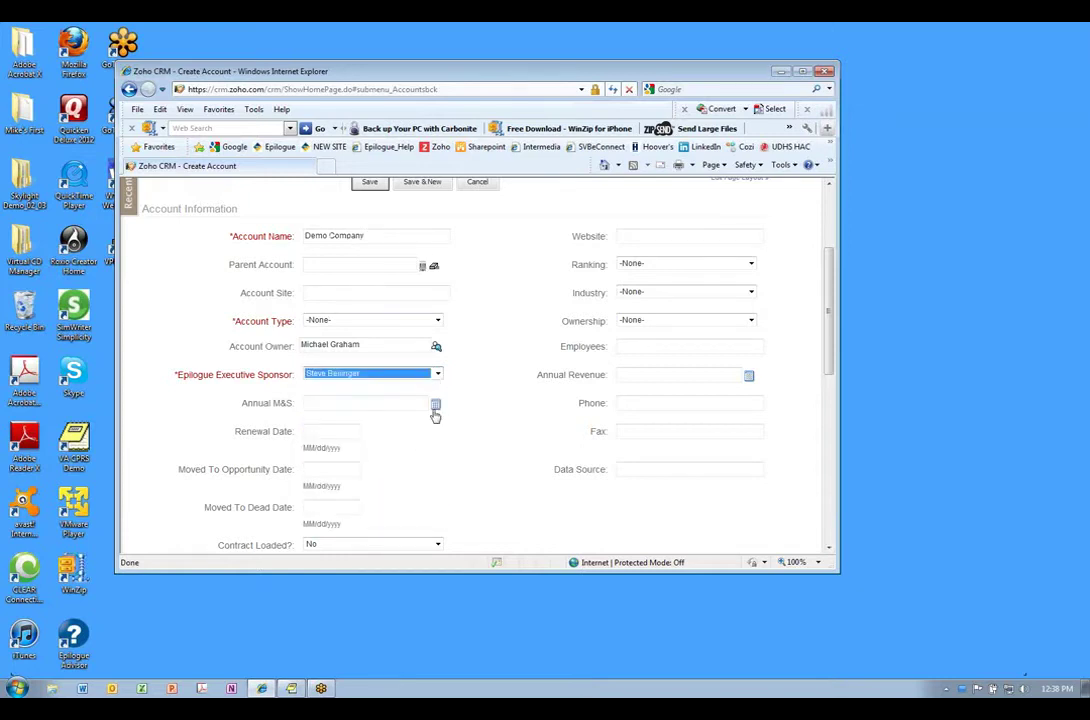
# - Set the account's Annual M&S to 100 using the calculator and its renewal date to 04/04/2012
pyautogui.click(435, 404)
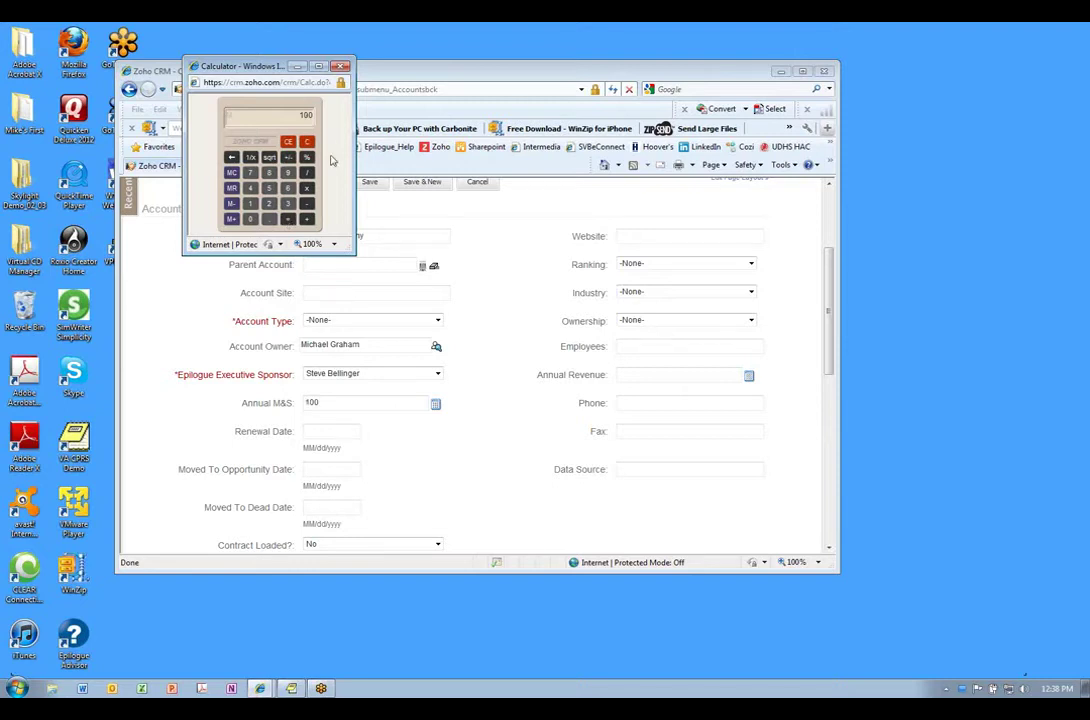
pyautogui.click(341, 66)
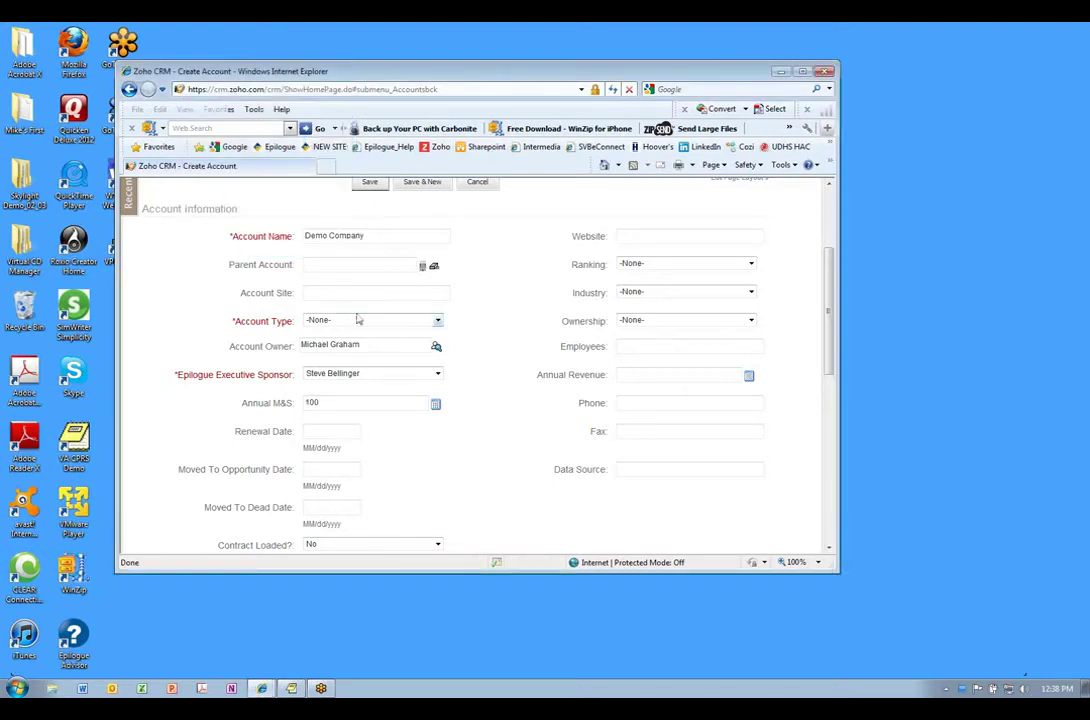
pyautogui.click(331, 432)
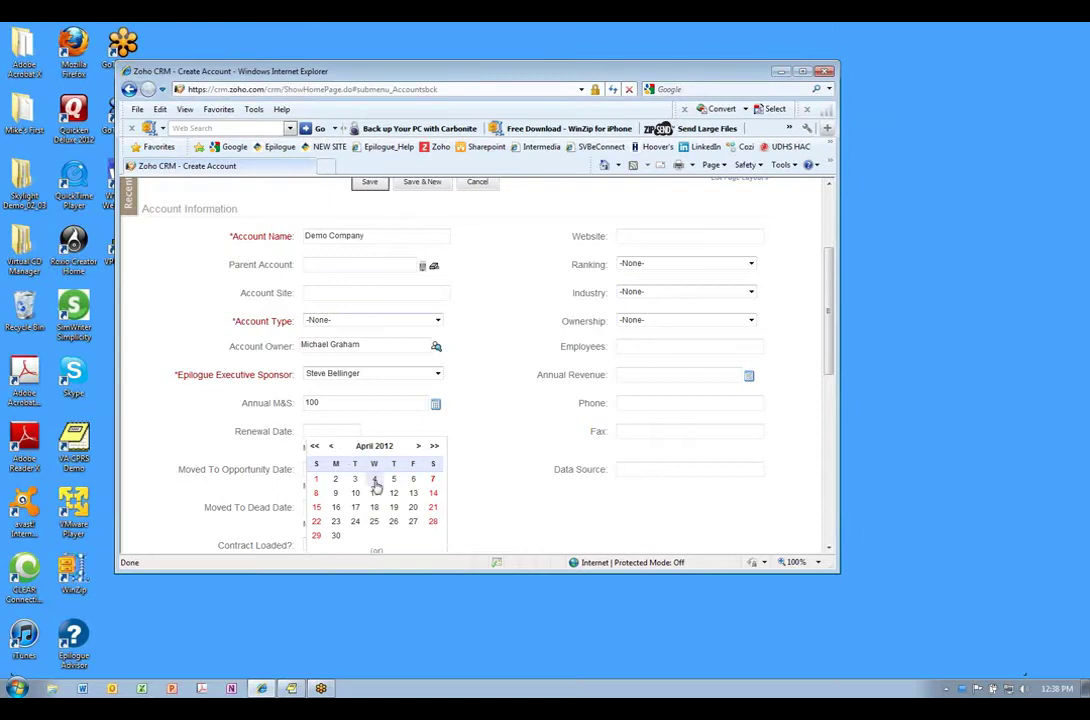
pyautogui.click(368, 480)
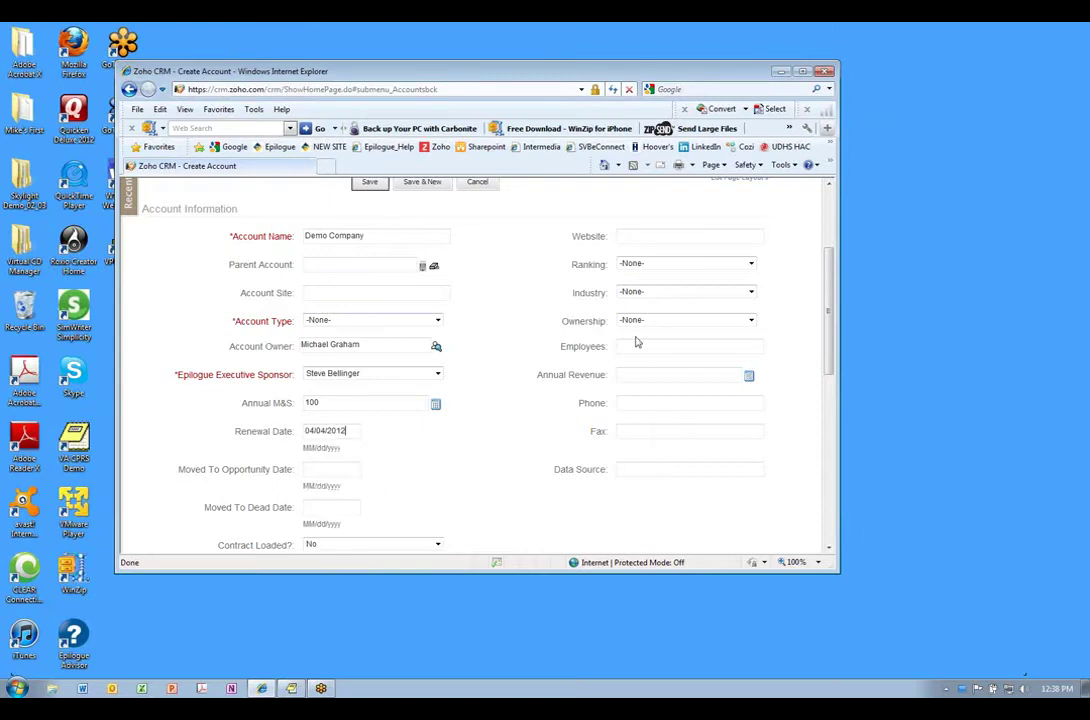
# - Set the account's industry to Electronics and minimize the Zoho CRM browser window
pyautogui.click(752, 294)
pyautogui.click(700, 350)
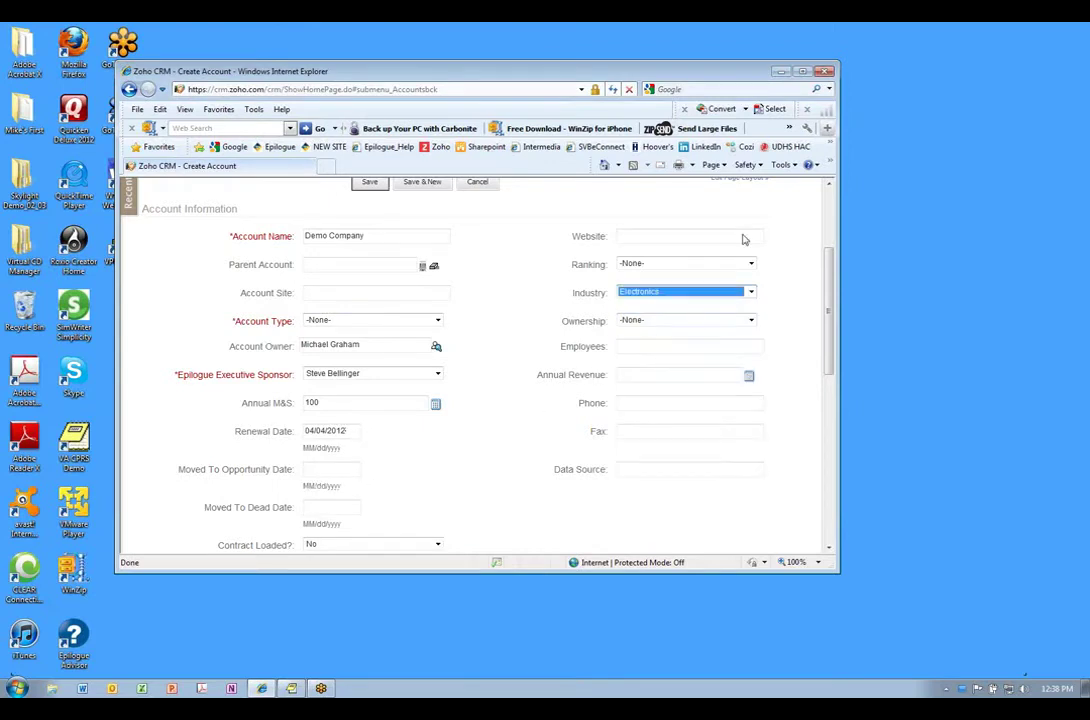
pyautogui.click(779, 74)
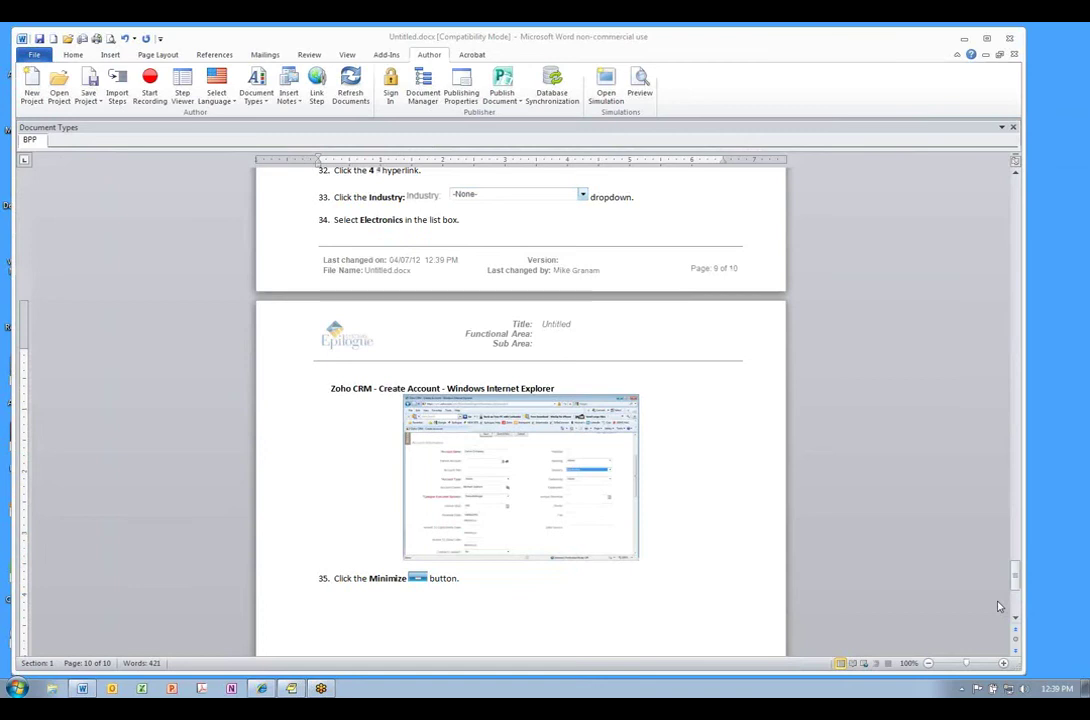
# - Review the generated BPP document in Word from its last recorded step back to the start of the procedure
pyautogui.moveTo(1016, 600); pyautogui.dragTo(998, 291)
pyautogui.moveTo(997, 280); pyautogui.dragTo(990, 252)
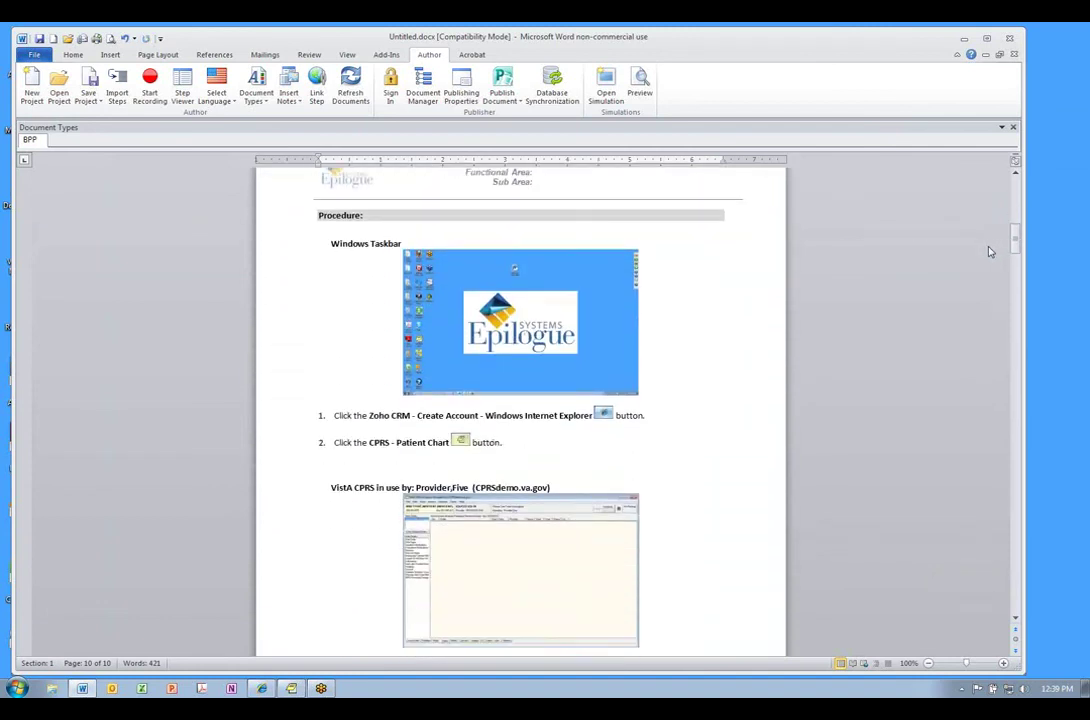